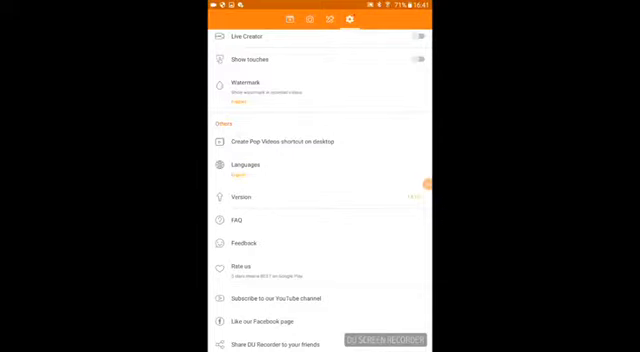
pyautogui.scroll(-1, 320, 200)
pyautogui.scroll(5, 320, 200)
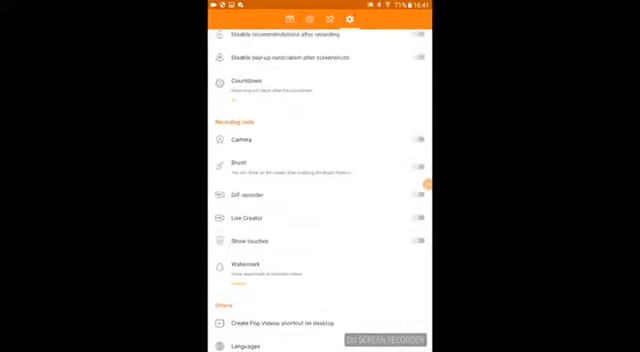
# Peek at the captured screenshots page, return to Settings, then leave Settings for the recorded videos.
pyautogui.click(310, 19)
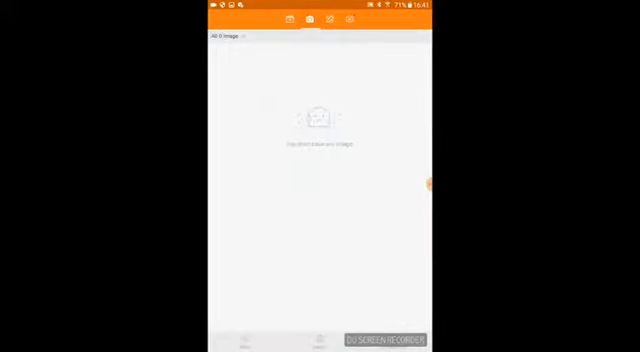
pyautogui.click(349, 19)
pyautogui.scroll(5, 320, 200)
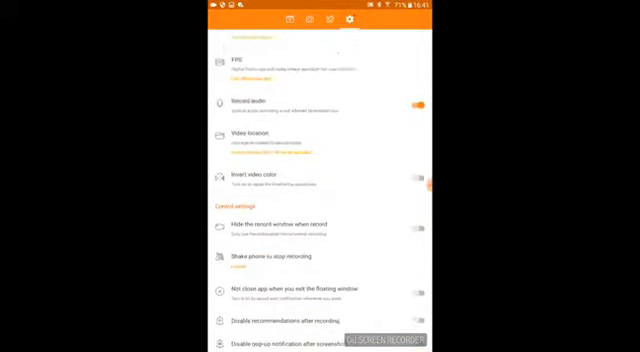
pyautogui.scroll(3, 320, 200)
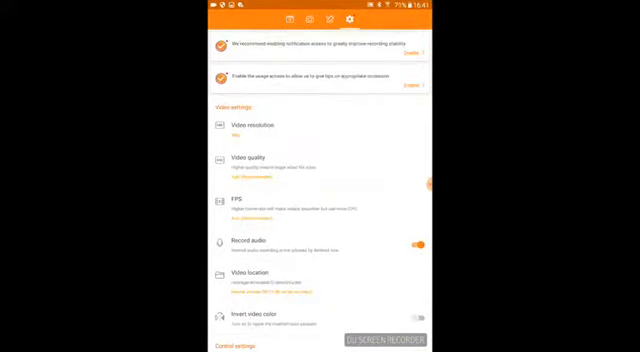
pyautogui.click(310, 19)
# From the videos list, go to the Tools page and browse the Edit video picker, then back out.
pyautogui.click(290, 19)
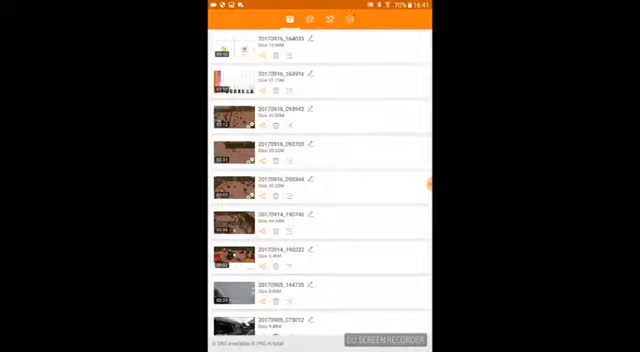
pyautogui.click(329, 19)
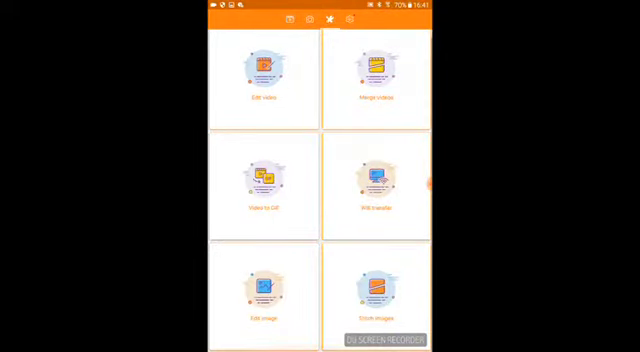
pyautogui.click(264, 75)
pyautogui.scroll(-10, 320, 180)
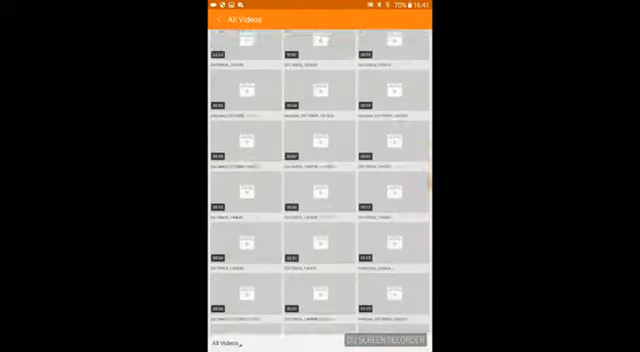
pyautogui.scroll(2, 320, 180)
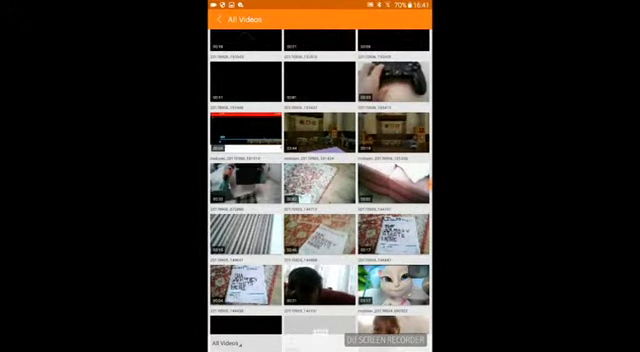
pyautogui.press('Escape')
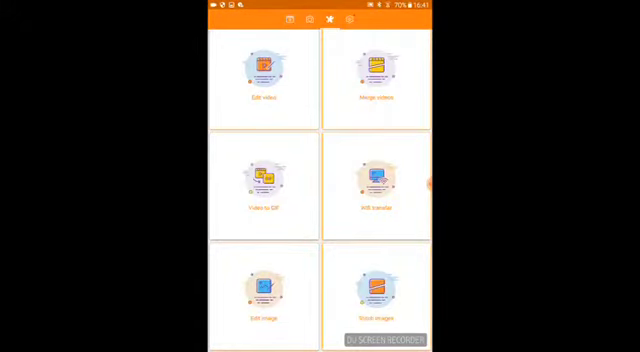
# Open Wifi transfer for downloading to a computer, then quit it and confirm.
pyautogui.click(376, 185)
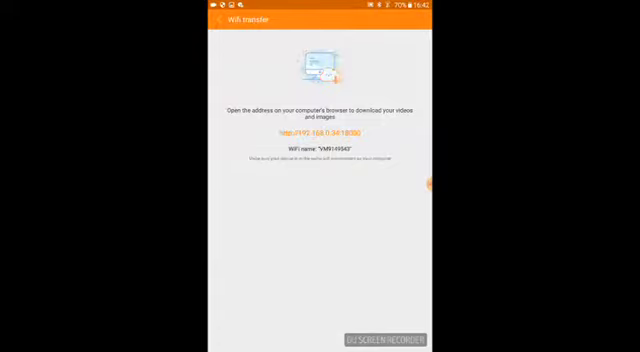
pyautogui.press('Escape')
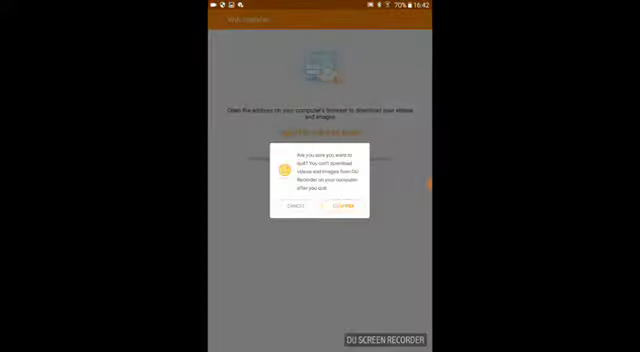
pyautogui.click(343, 206)
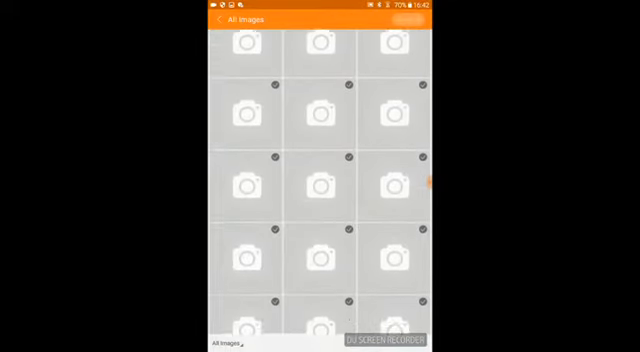
pyautogui.scroll(-5, 320, 190)
pyautogui.scroll(5, 320, 190)
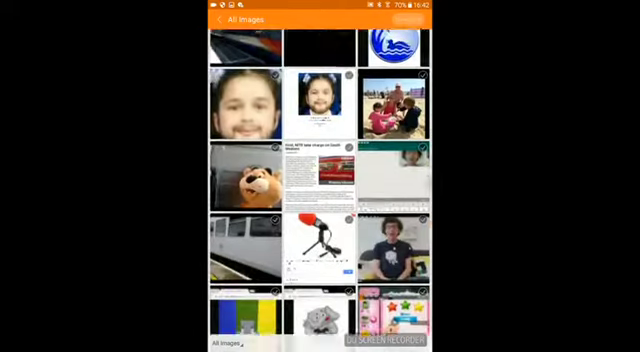
pyautogui.scroll(-5, 320, 190)
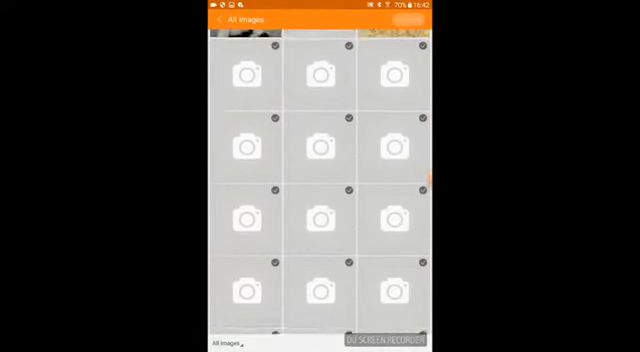
pyautogui.scroll(-2, 320, 190)
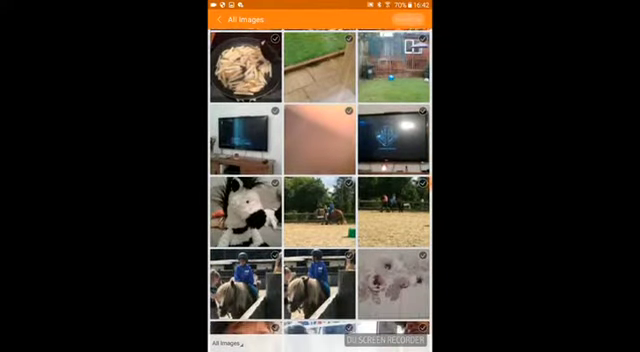
pyautogui.scroll(-3, 320, 190)
pyautogui.scroll(-1, 320, 190)
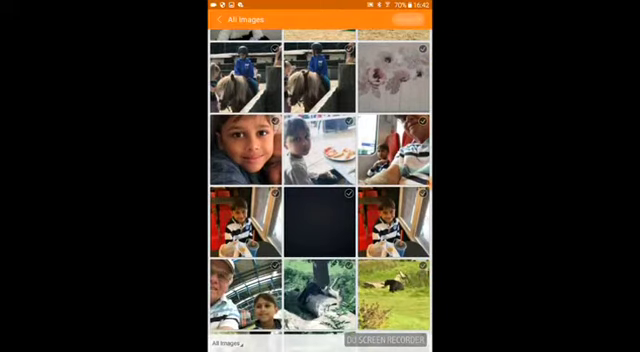
pyautogui.scroll(-2, 320, 190)
pyautogui.scroll(-3, 320, 190)
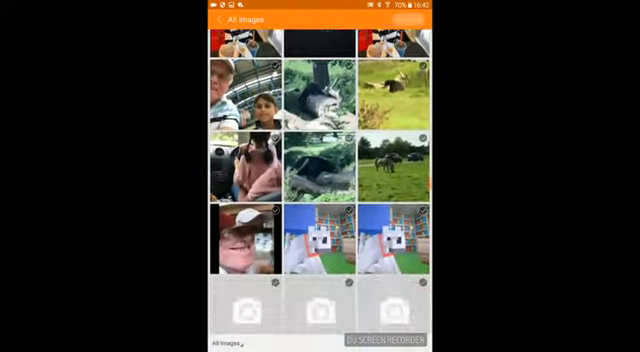
pyautogui.scroll(-2, 320, 190)
pyautogui.scroll(1, 320, 190)
pyautogui.scroll(-3, 320, 190)
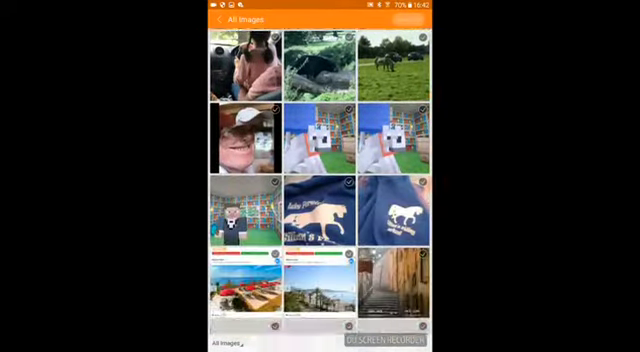
pyautogui.scroll(-4, 320, 190)
pyautogui.scroll(3, 320, 190)
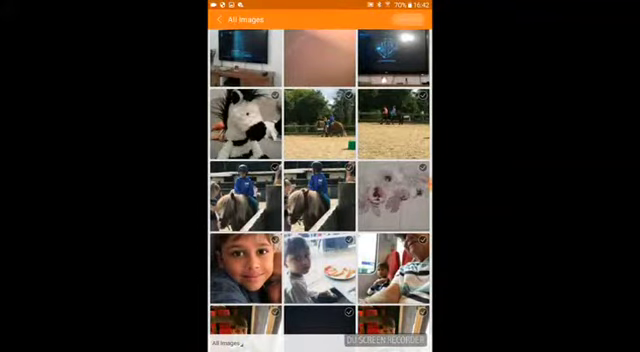
pyautogui.press('Escape')
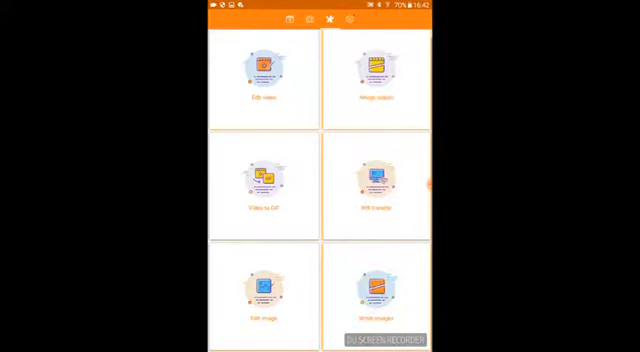